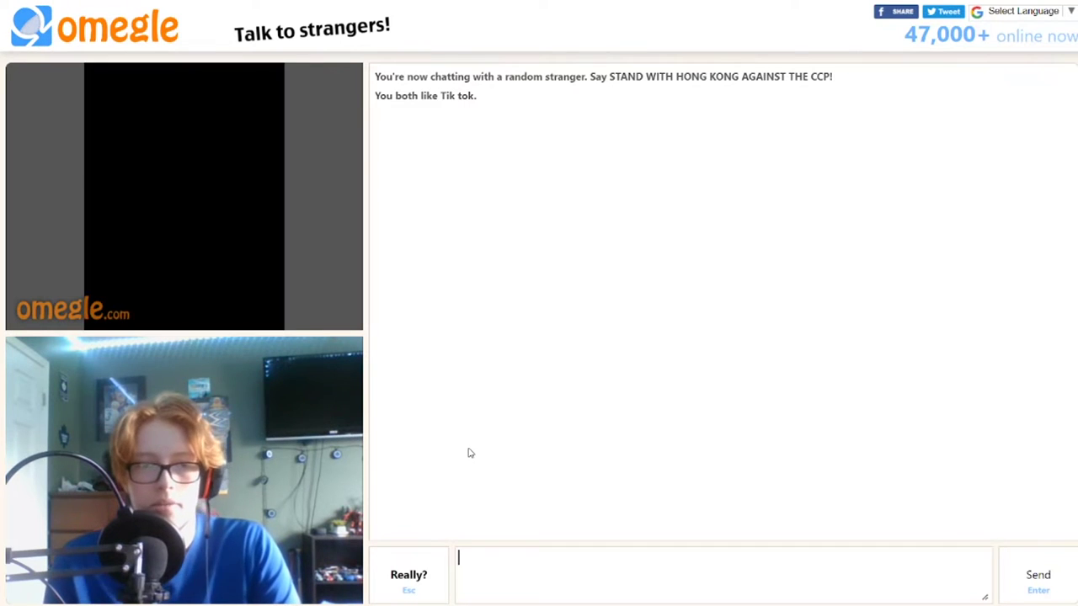
Step: Skip past strangers with Esc until one disconnects and automatic rerolling begins
{"action": "key", "text": "Escape"}
{"action": "key", "text": "Escape"}
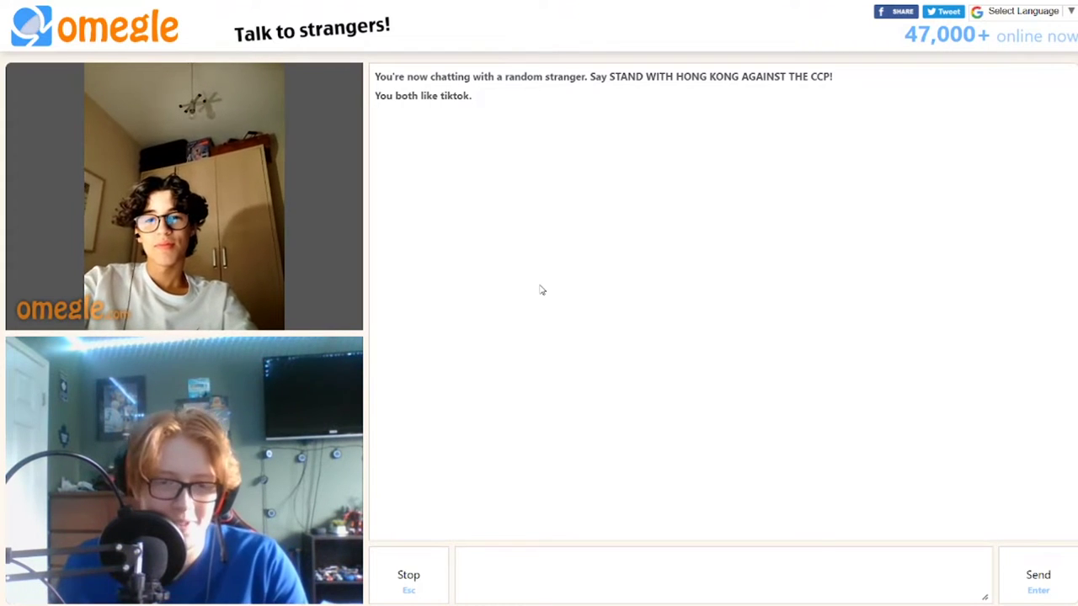
{"action": "key", "text": "Escape"}
{"action": "key", "text": "Escape"}
{"action": "key", "text": "Escape"}
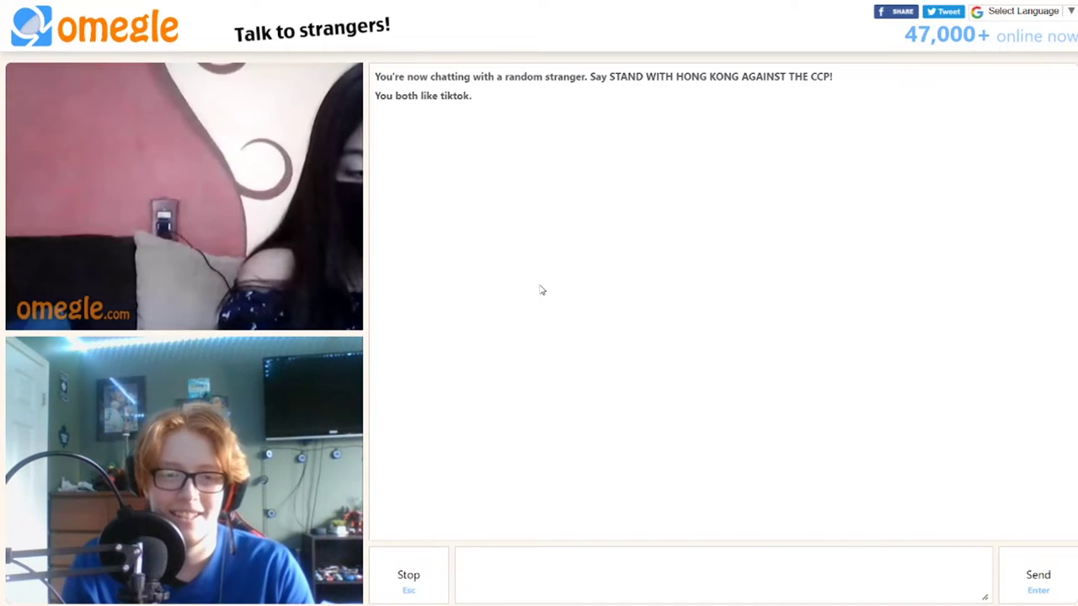
{"action": "key", "text": "Escape"}
{"action": "key", "text": "Escape"}
{"action": "key", "text": "Escape"}
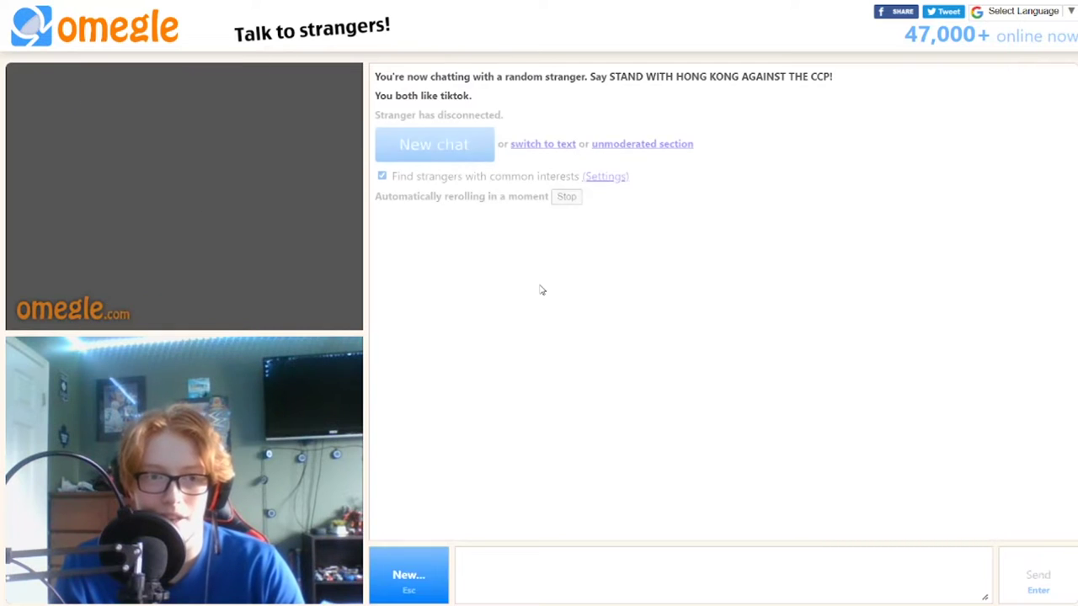
{"action": "key", "text": "Escape"}
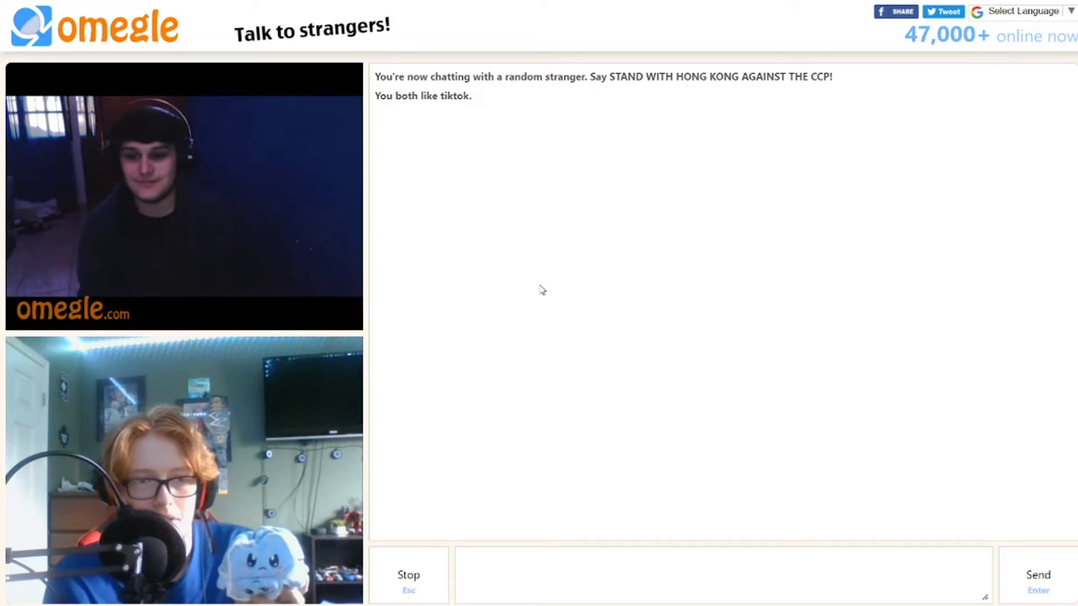
Step: Stop and confirm leaving the headphone-wearing stranger's chat to connect someone new
{"action": "key", "text": "Escape"}
{"action": "key", "text": "Escape"}
{"action": "key", "text": "Escape"}
{"action": "key", "text": "Escape"}
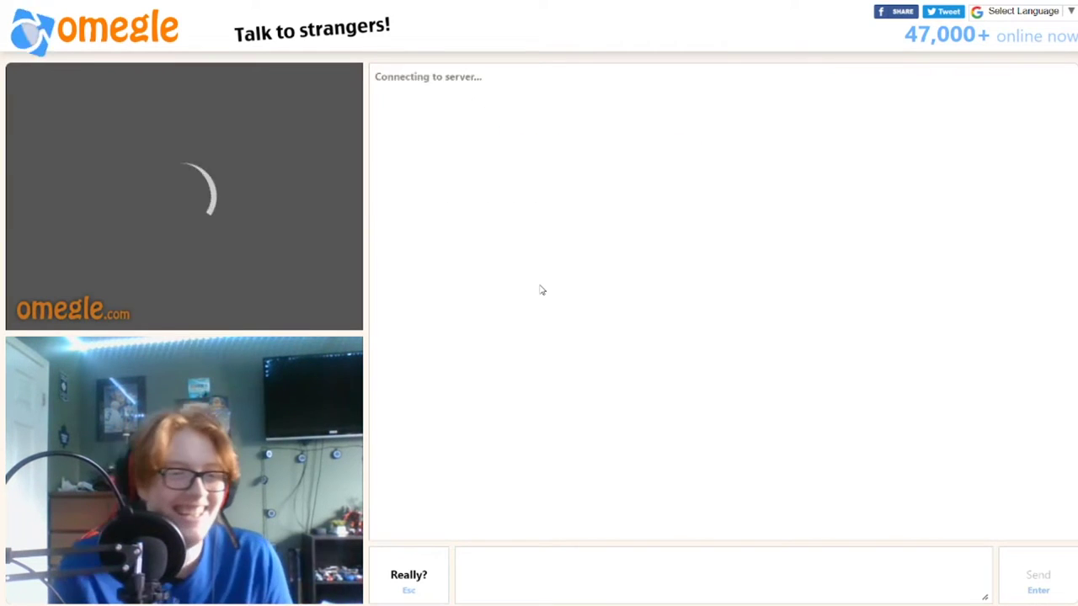
{"action": "key", "text": "Escape"}
{"action": "key", "text": "Escape"}
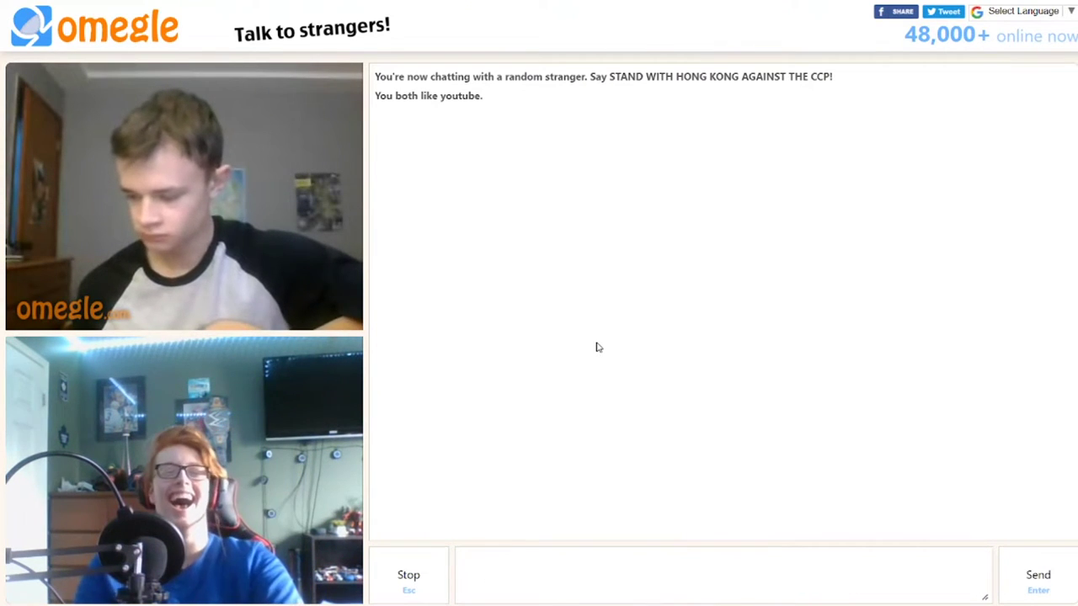
Step: Skip one stranger, then disconnect from the stranger sharing the Twitch interest
{"action": "key", "text": "Escape"}
{"action": "key", "text": "Escape"}
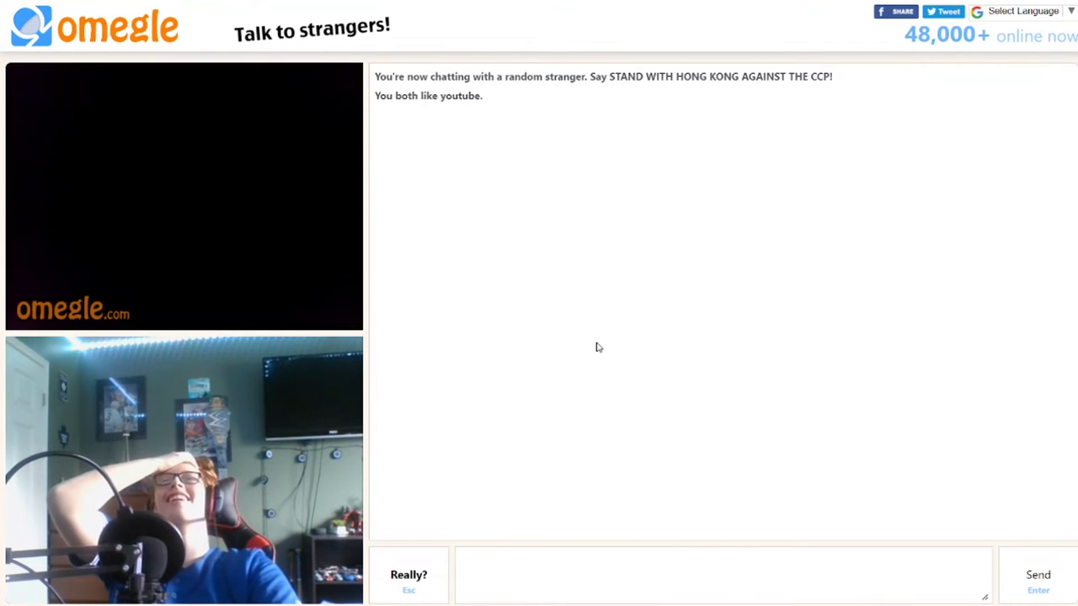
{"action": "key", "text": "Escape"}
{"action": "key", "text": "Escape"}
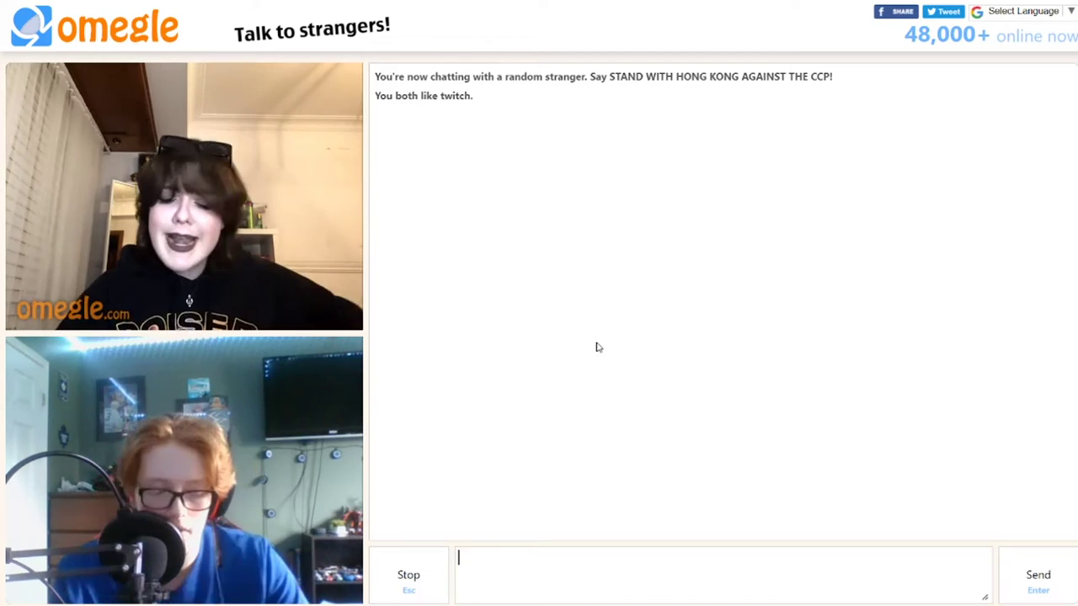
{"action": "key", "text": "Escape"}
{"action": "key", "text": "Escape"}
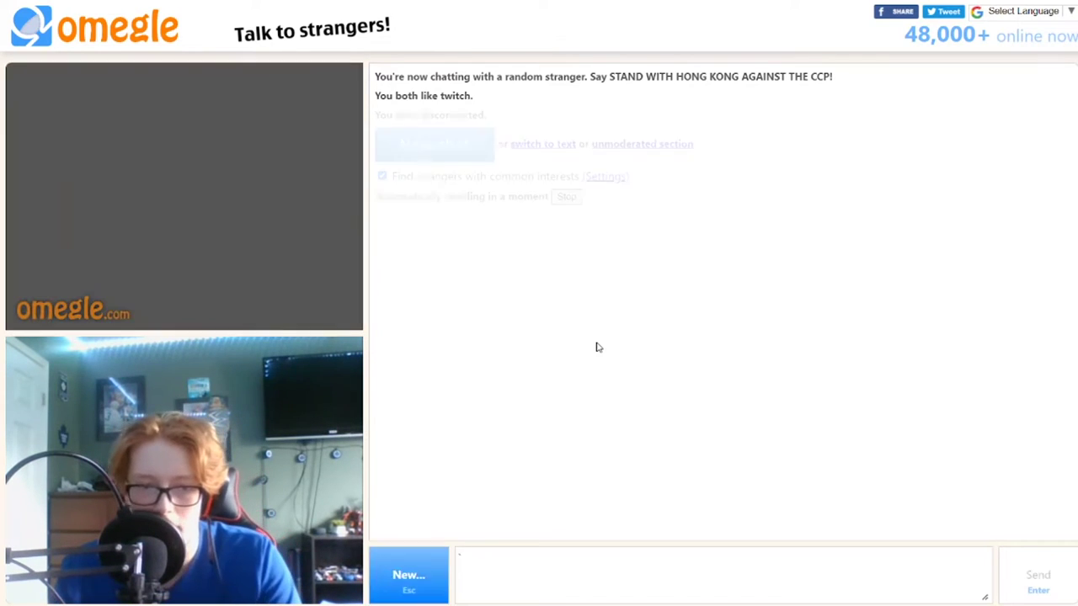
{"action": "key", "text": "Escape"}
Step: Skip the newly connecting stranger, leading to the baseball-interest group chat
{"action": "key", "text": "Escape"}
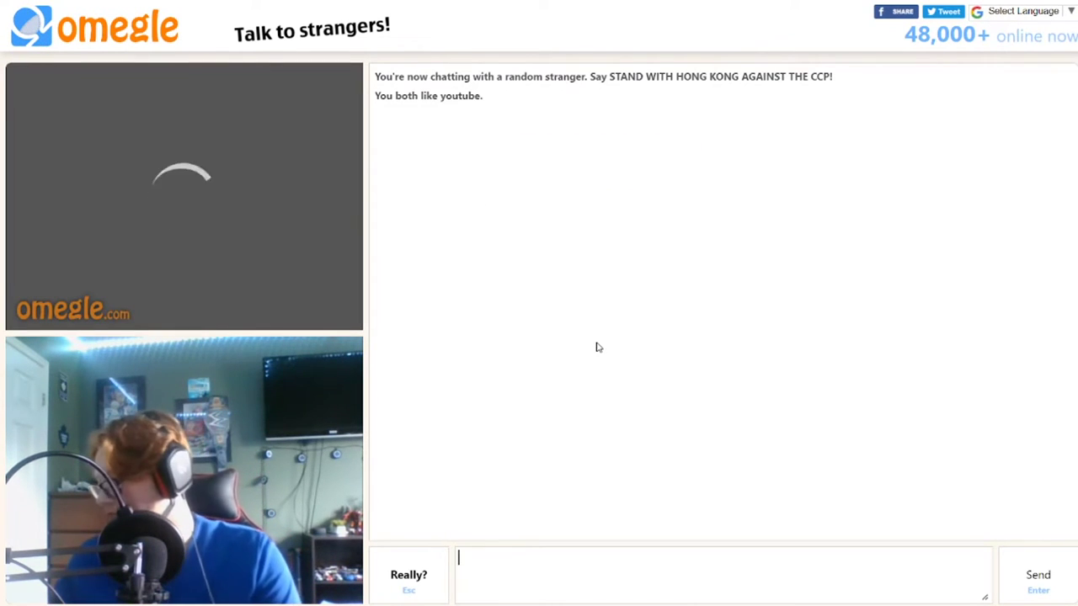
{"action": "key", "text": "Escape"}
{"action": "key", "text": "Escape"}
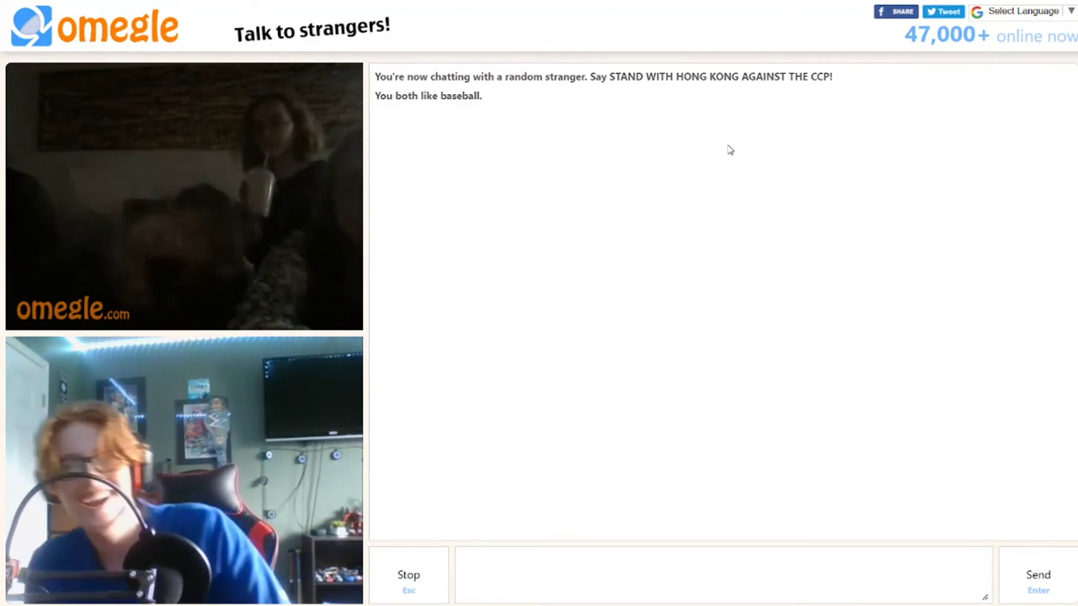
Step: End the chat with the baseball strangers and search again
{"action": "key", "text": "Escape"}
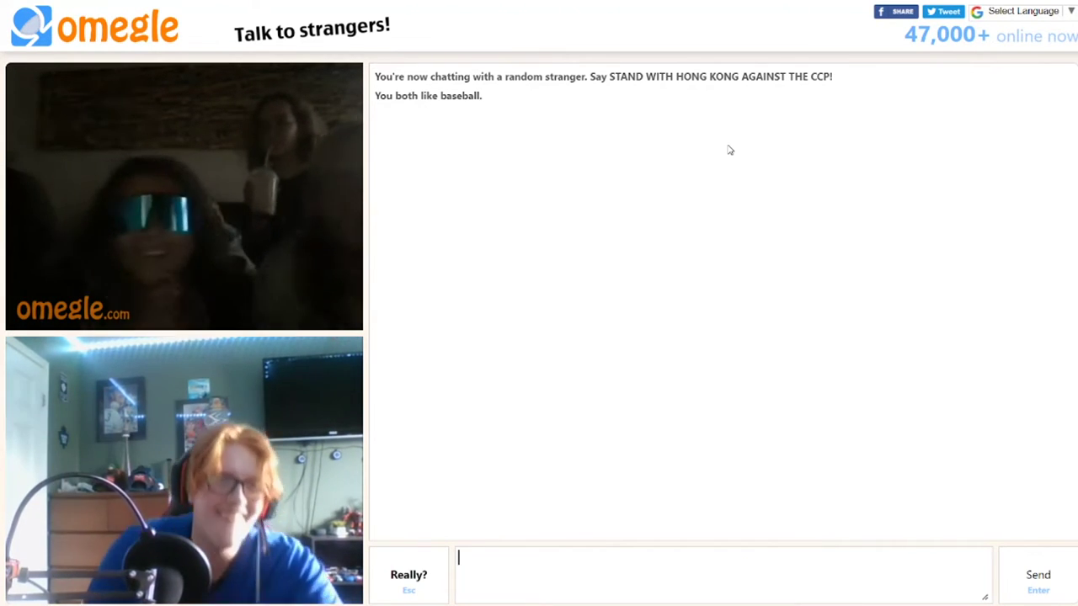
{"action": "key", "text": "Escape"}
{"action": "key", "text": "Escape"}
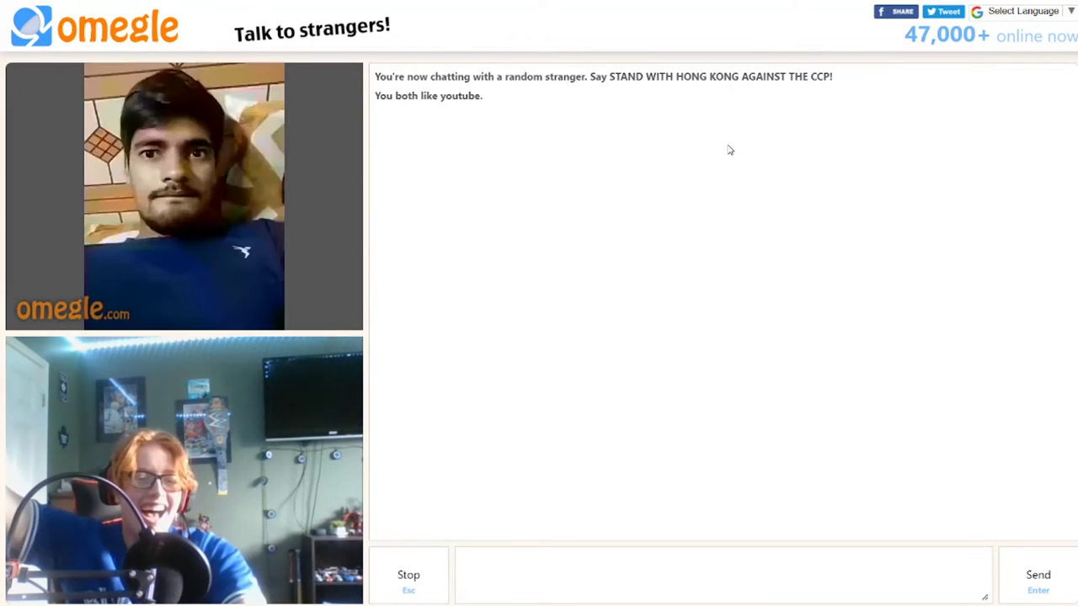
{"action": "key", "text": "Escape"}
{"action": "key", "text": "Escape"}
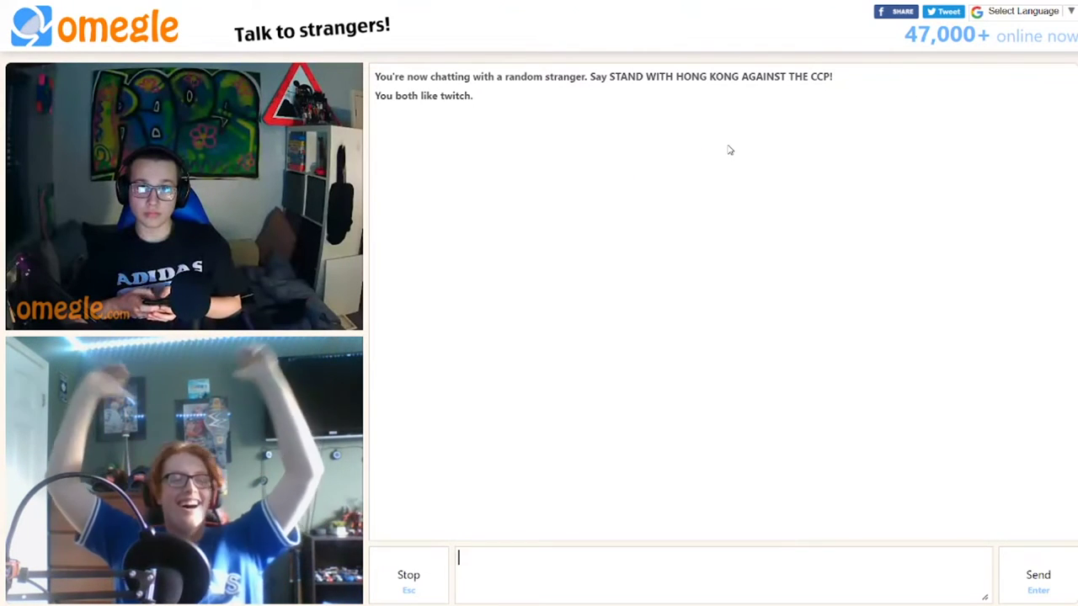
Step: Skip further strangers until one sharing the hockey interest connects
{"action": "key", "text": "Escape"}
{"action": "key", "text": "Escape"}
{"action": "key", "text": "Escape"}
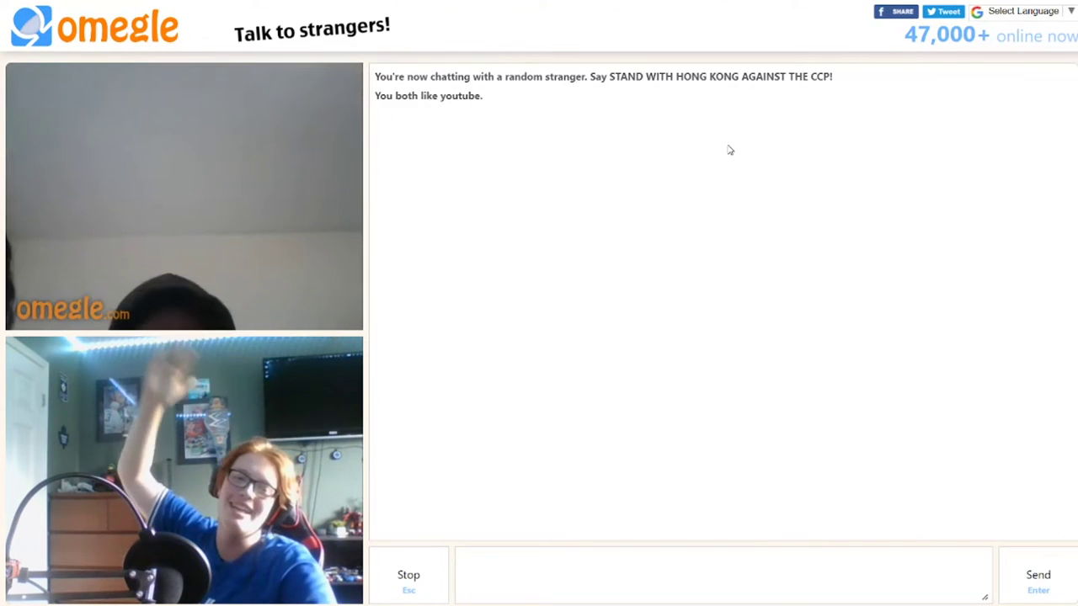
{"action": "key", "text": "Escape"}
{"action": "key", "text": "Escape"}
{"action": "key", "text": "Escape"}
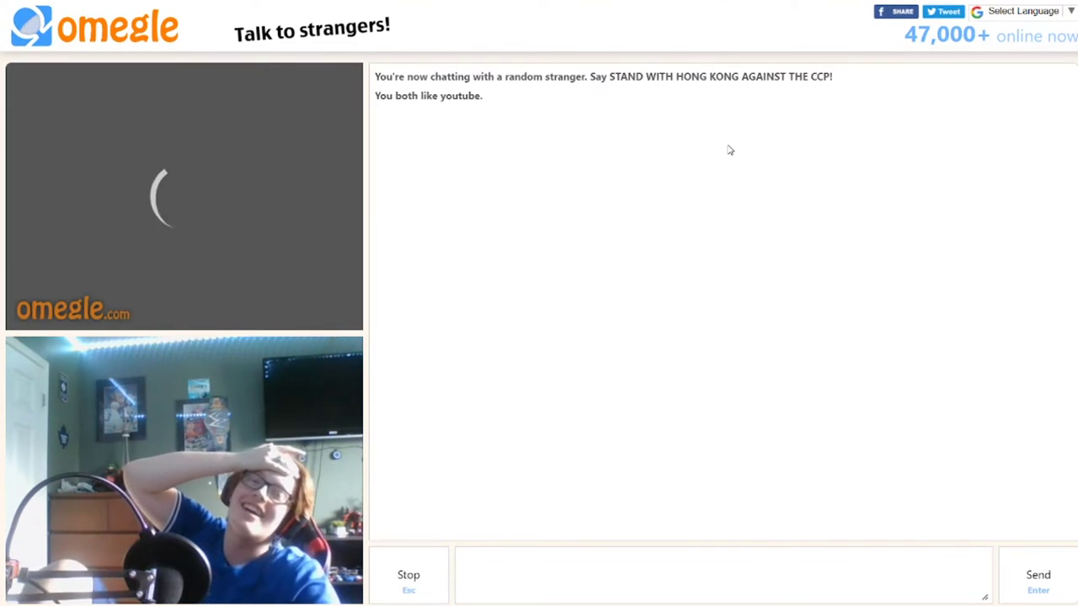
{"action": "key", "text": "Escape"}
{"action": "key", "text": "Escape"}
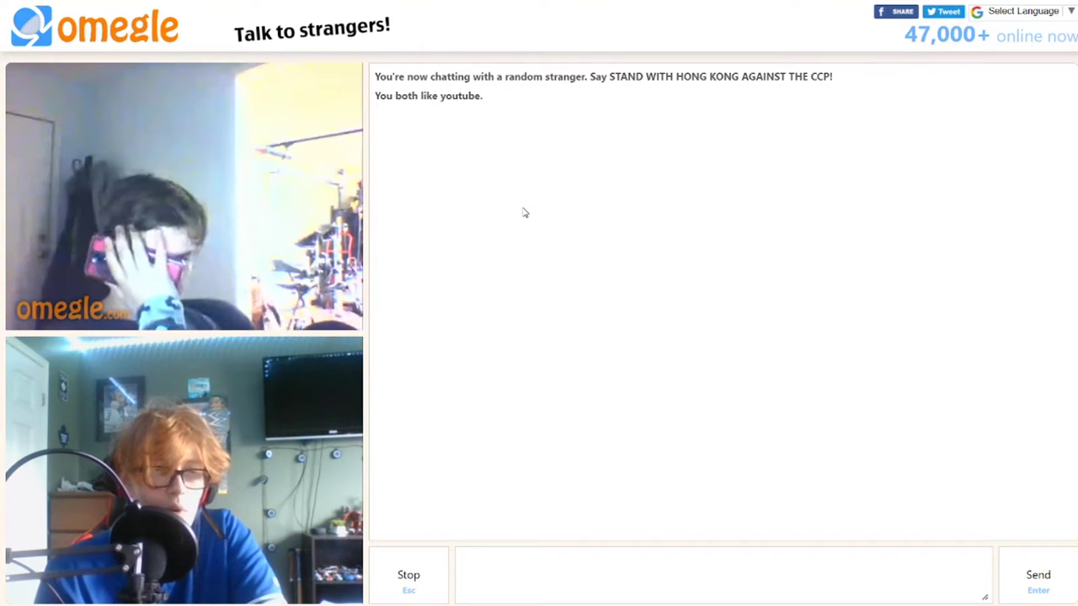
{"action": "key", "text": "Escape"}
{"action": "key", "text": "Escape"}
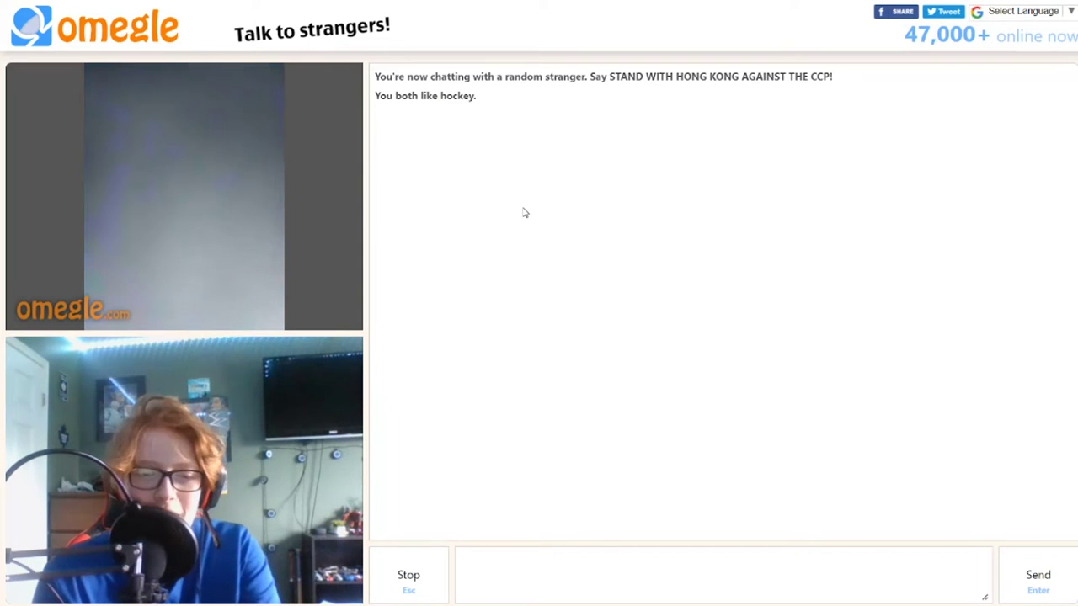
Step: Disconnect from the current chat before the Twitch-interest stranger is matched
{"action": "key", "text": "Escape"}
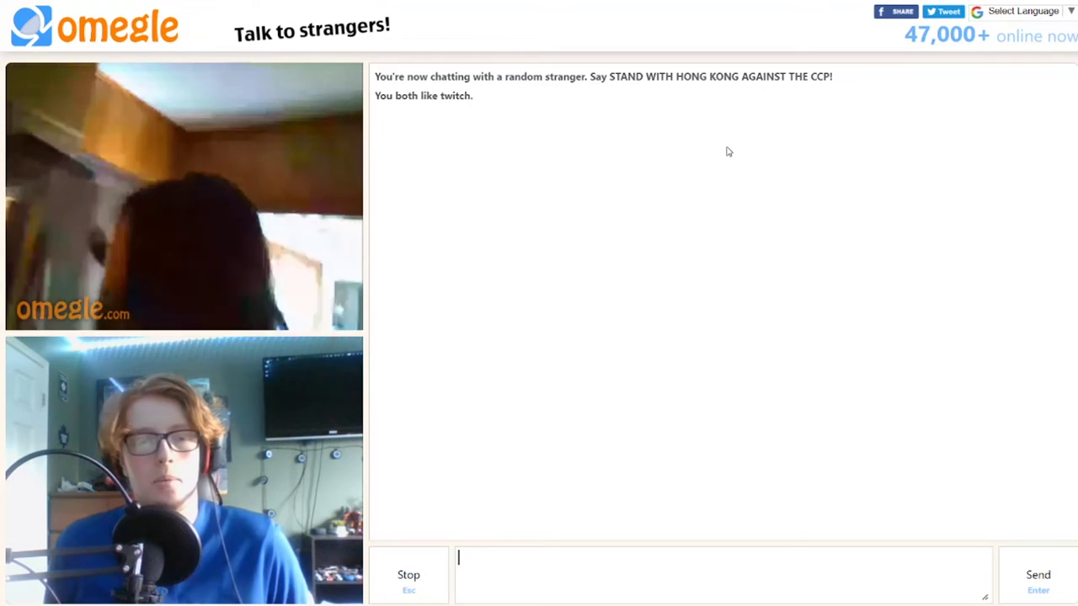
Step: Leave the current stranger and skip past the quick baseball and YouTube matches
{"action": "key", "text": "Escape"}
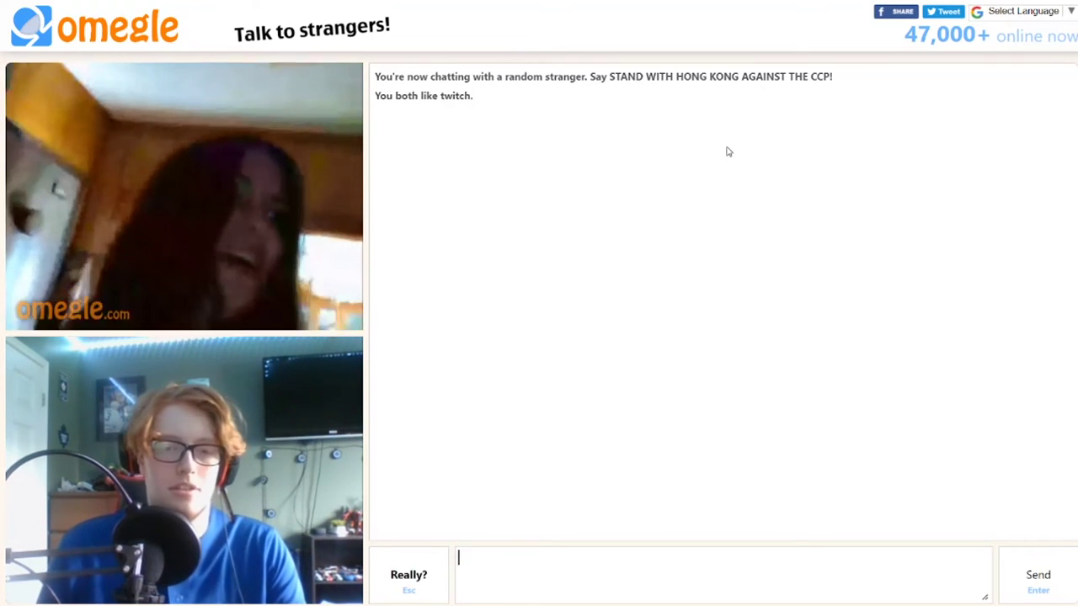
{"action": "key", "text": "Escape"}
{"action": "key", "text": "Escape"}
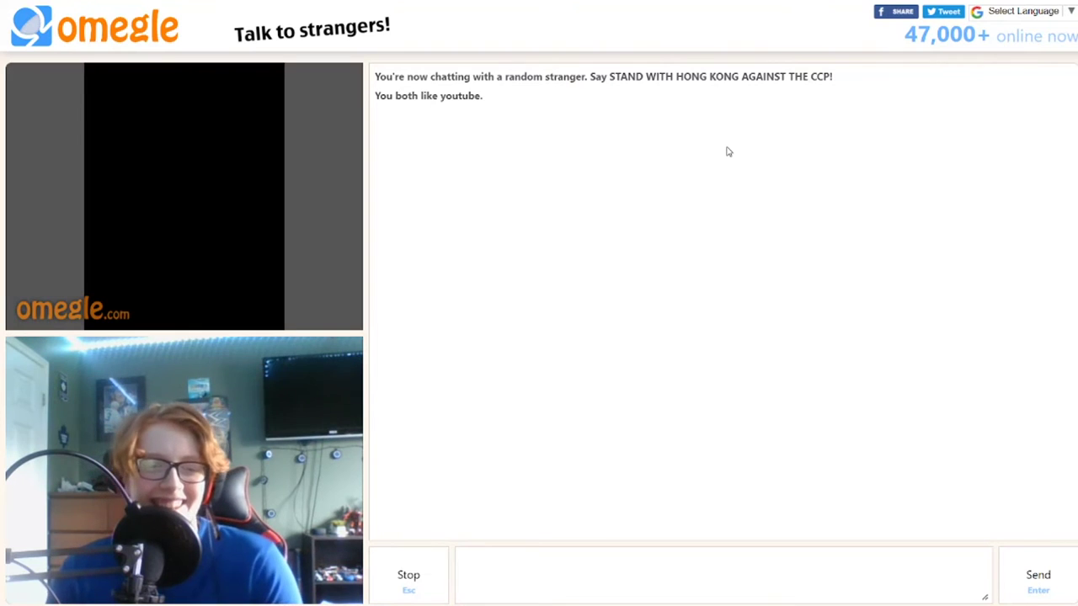
{"action": "key", "text": "Escape"}
{"action": "key", "text": "Escape"}
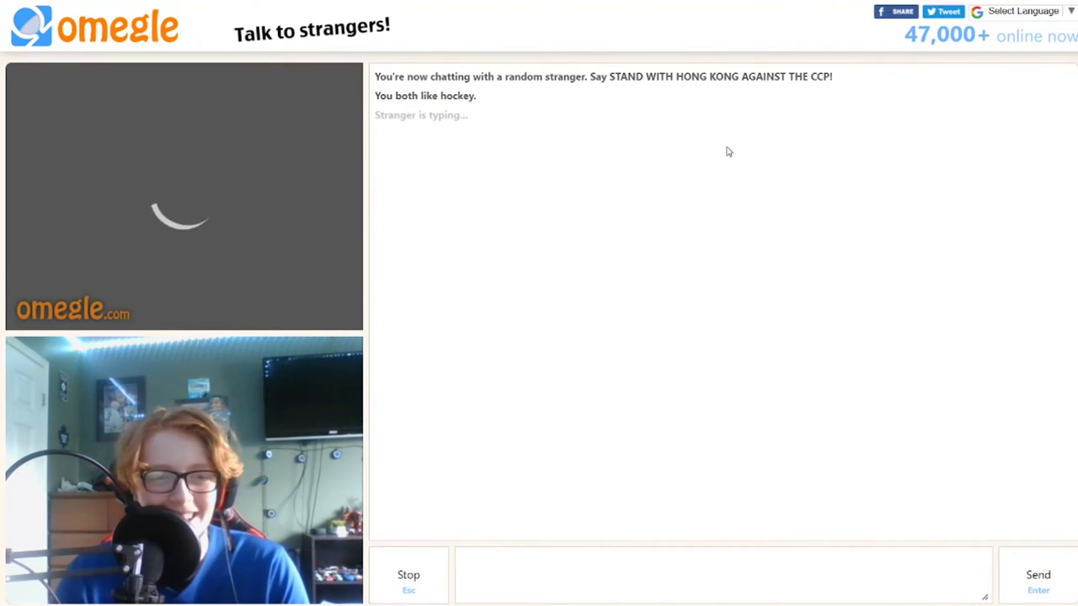
{"action": "key", "text": "Escape"}
{"action": "key", "text": "Escape"}
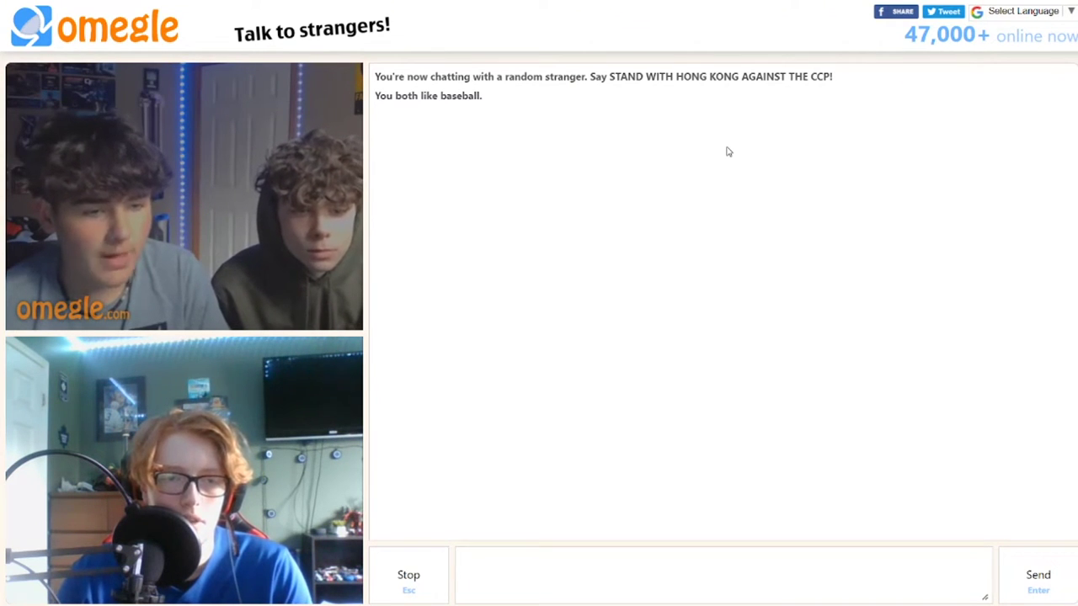
Step: Skip once more, end that chat and search, reaching a hockey-interest stranger
{"action": "key", "text": "Escape"}
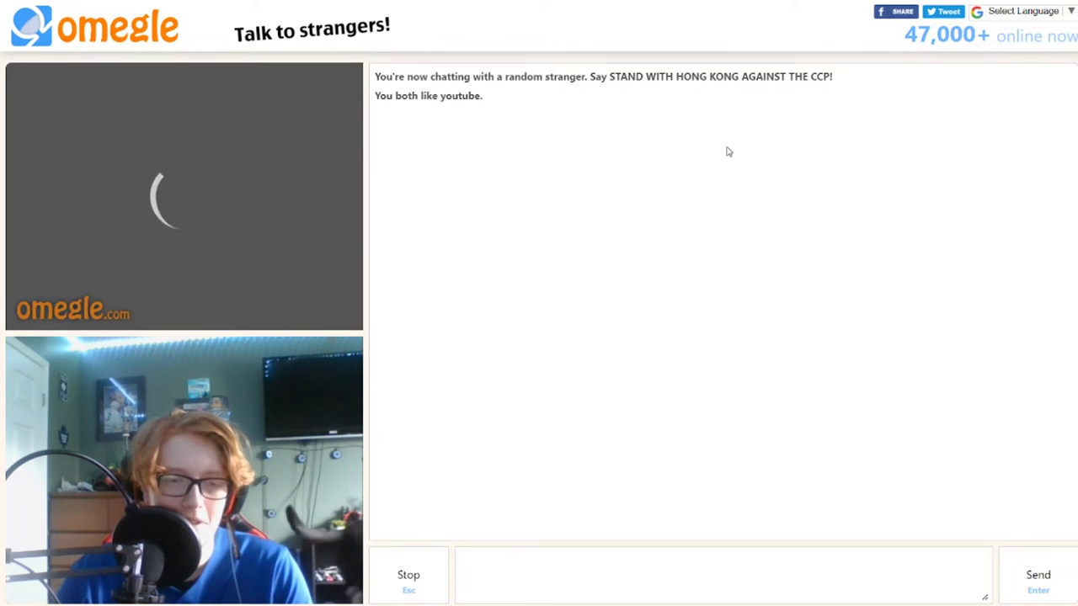
{"action": "key", "text": "Escape"}
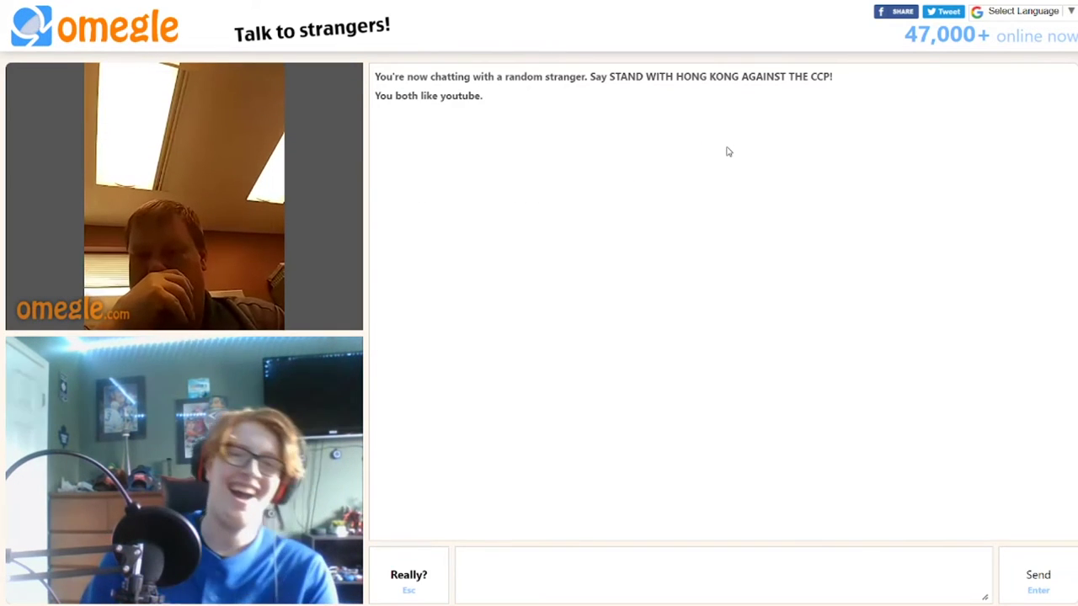
{"action": "key", "text": "Escape"}
{"action": "key", "text": "Escape"}
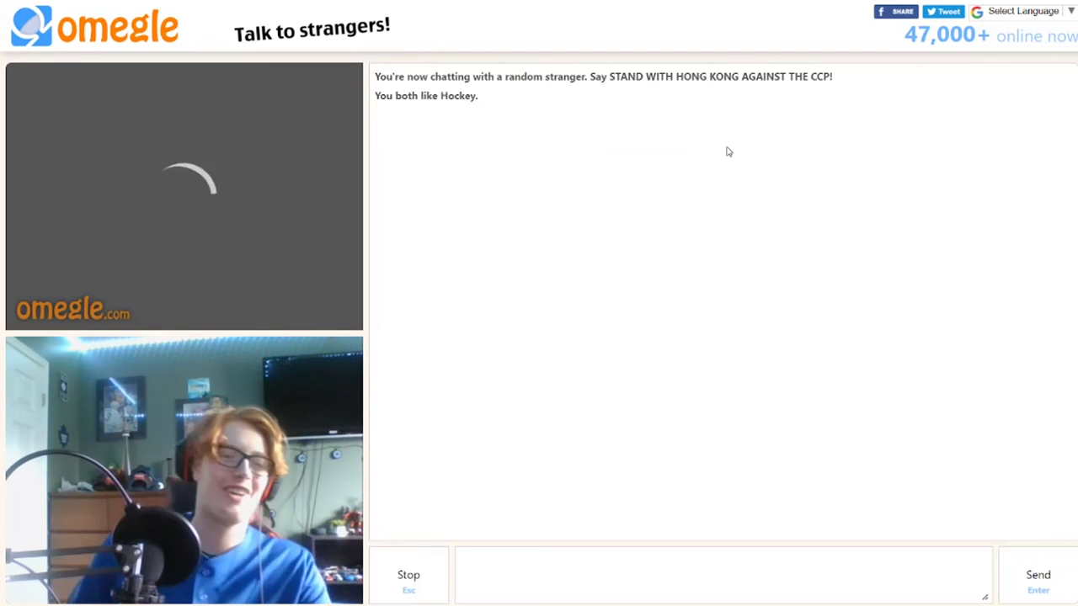
{"action": "key", "text": "Escape"}
{"action": "key", "text": "Escape"}
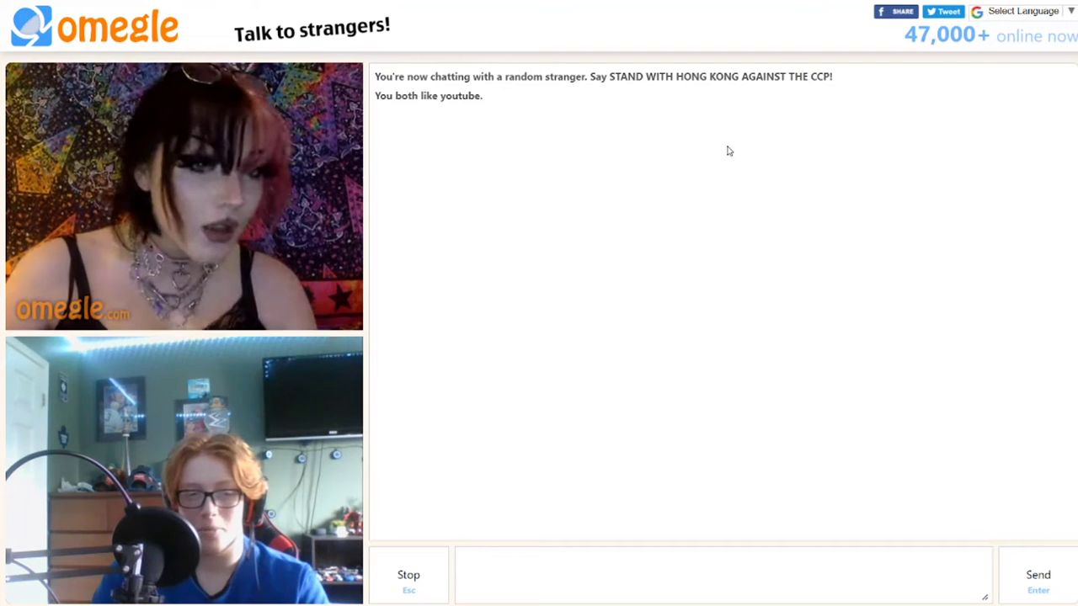
Step: Stop the YouTube-interest stranger's chat and start a new one
{"action": "key", "text": "Escape"}
{"action": "key", "text": "Escape"}
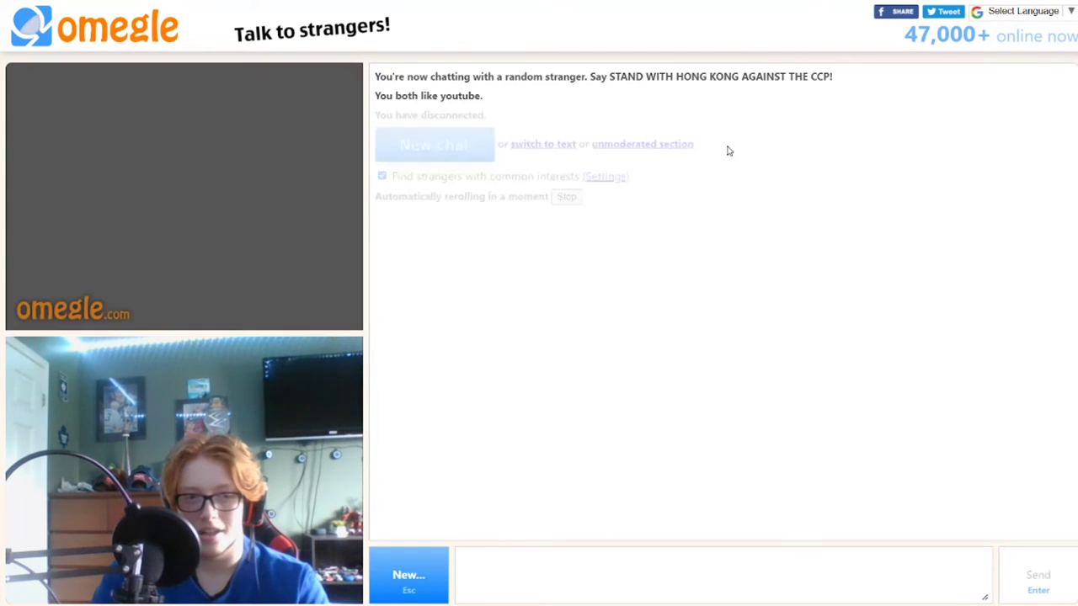
{"action": "key", "text": "Escape"}
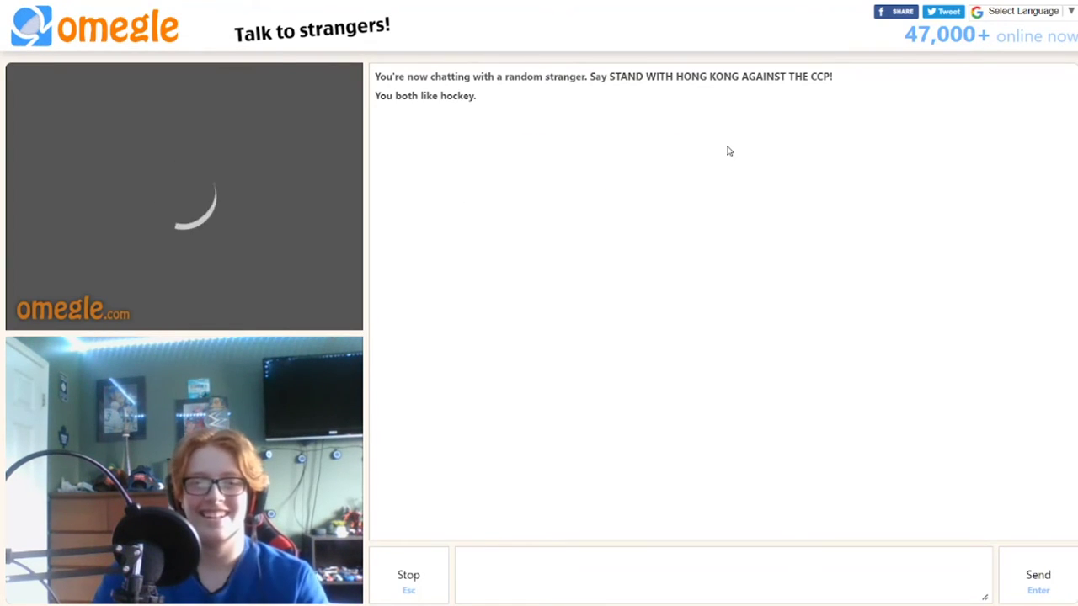
Step: Skip the next stranger, then end the YouTube-interest chat and start another
{"action": "key", "text": "Escape"}
{"action": "key", "text": "Escape"}
{"action": "key", "text": "Escape"}
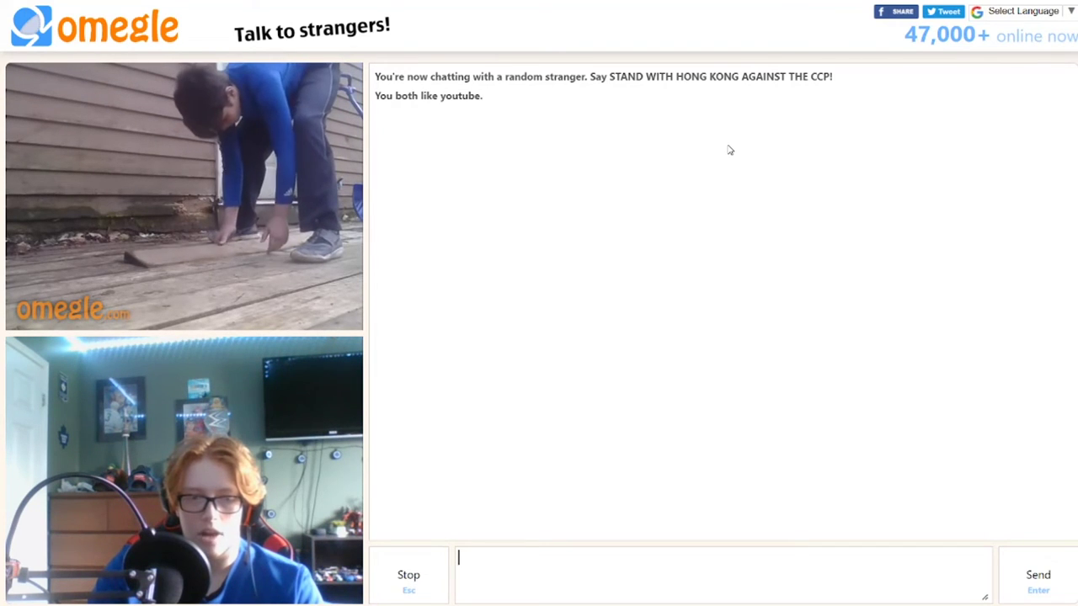
{"action": "key", "text": "Escape"}
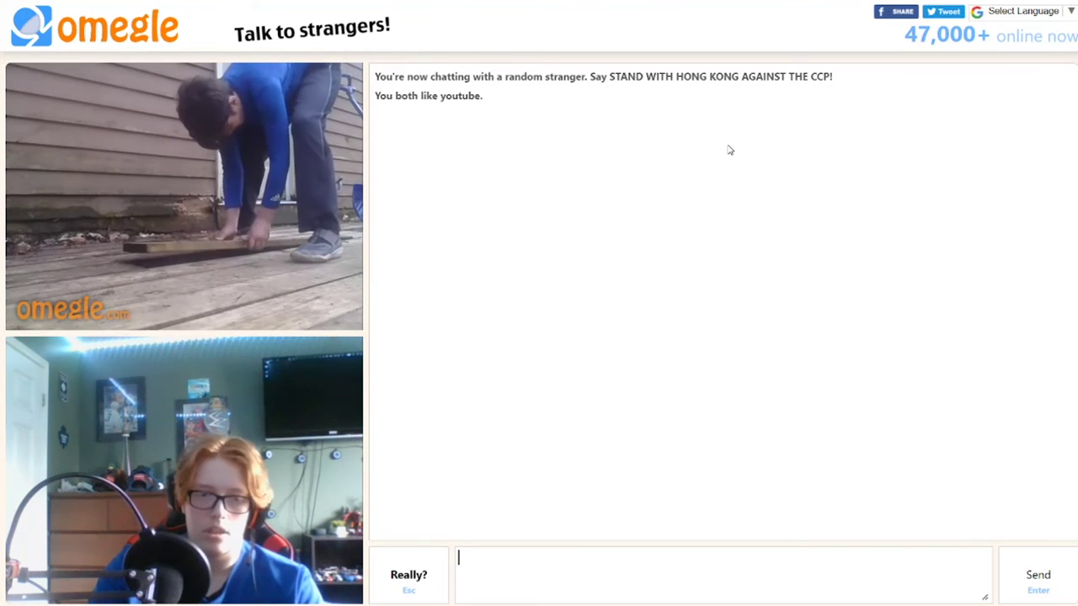
{"action": "key", "text": "Escape"}
{"action": "key", "text": "Escape"}
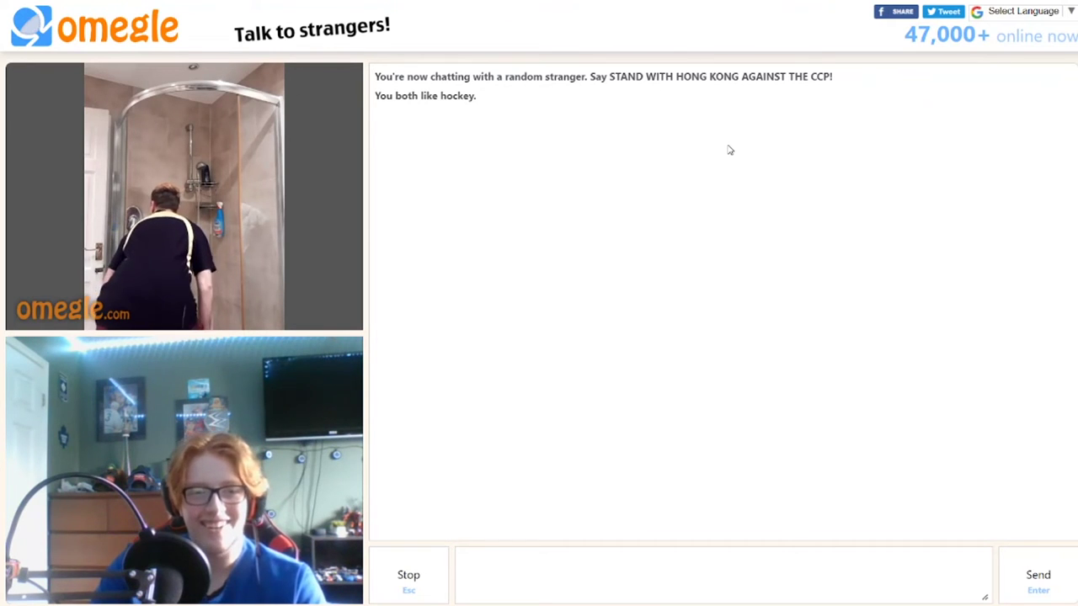
Step: Skip repeatedly past strangers, including the hockey-and-baseball one, until a YouTube match loads
{"action": "key", "text": "Escape"}
{"action": "key", "text": "Escape"}
{"action": "key", "text": "Escape"}
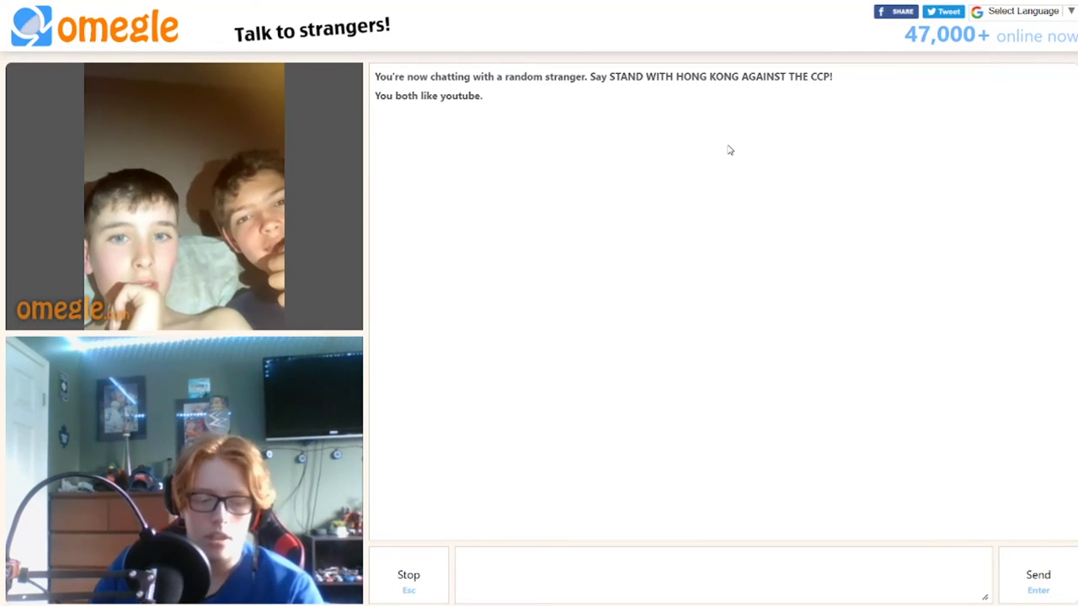
{"action": "key", "text": "Escape"}
{"action": "key", "text": "Escape"}
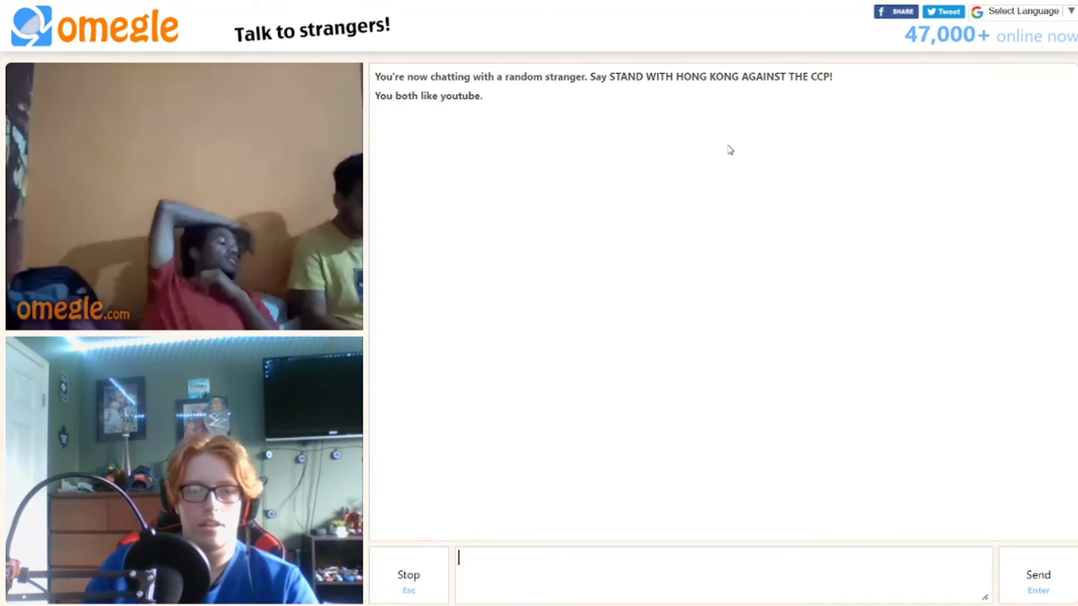
{"action": "key", "text": "Escape"}
{"action": "key", "text": "Escape"}
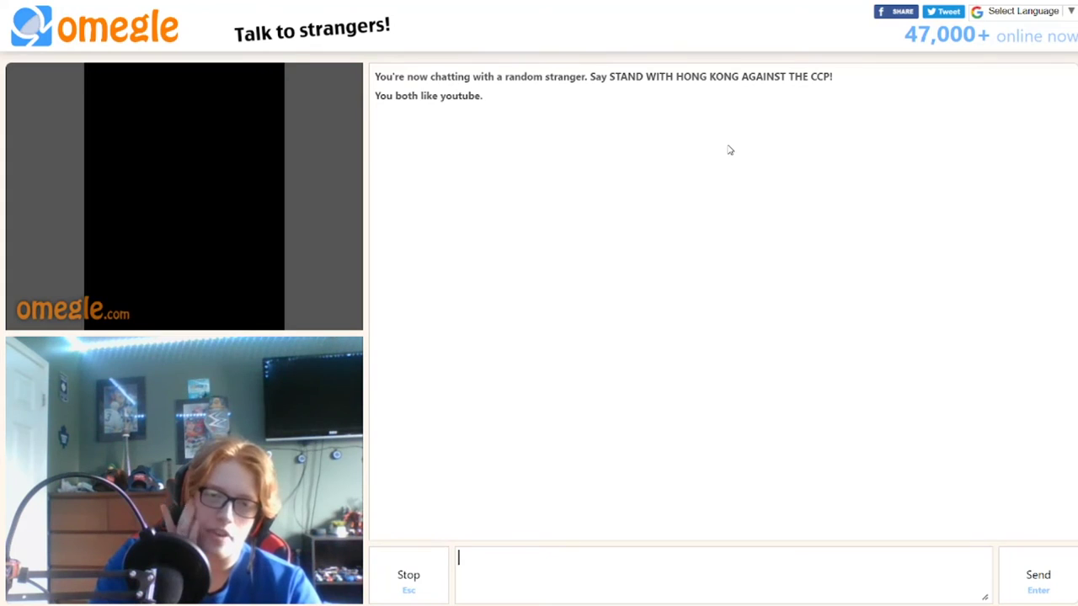
{"action": "key", "text": "Escape"}
{"action": "key", "text": "Escape"}
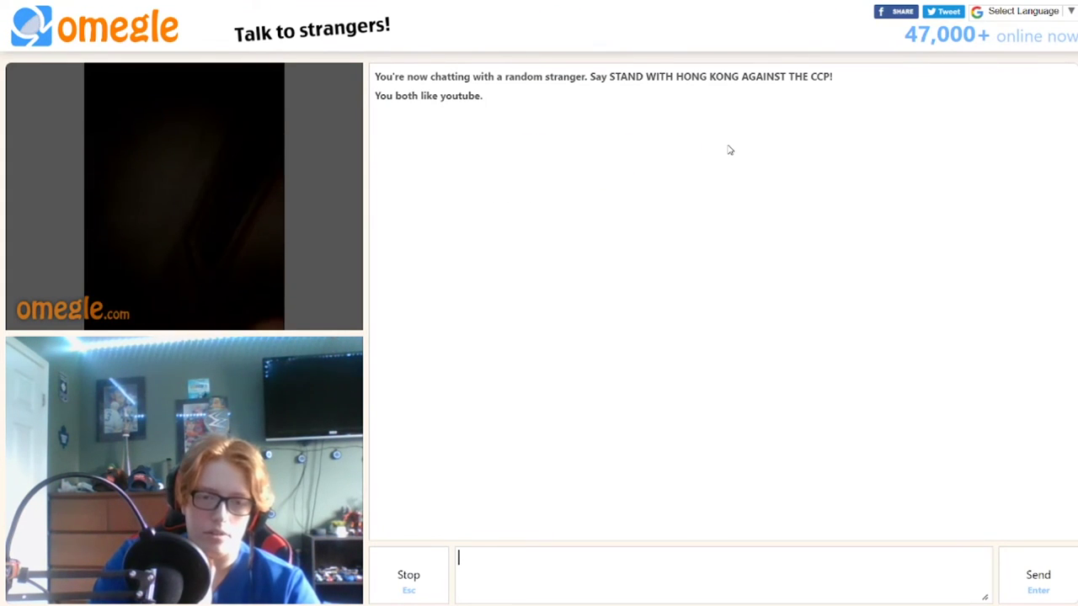
{"action": "key", "text": "Escape"}
{"action": "key", "text": "Escape"}
{"action": "key", "text": "Escape"}
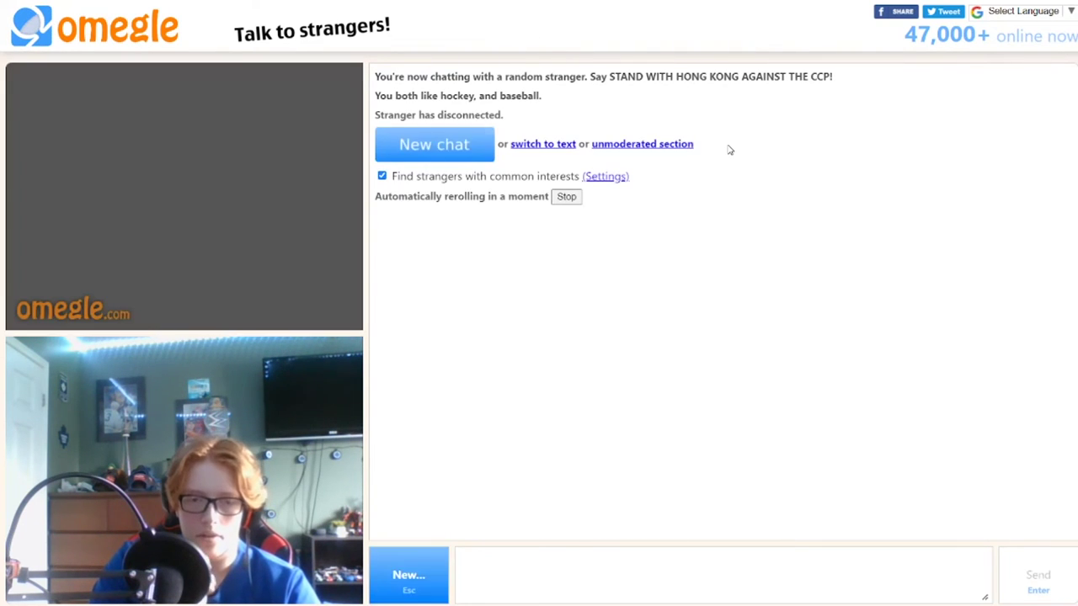
{"action": "key", "text": "Escape"}
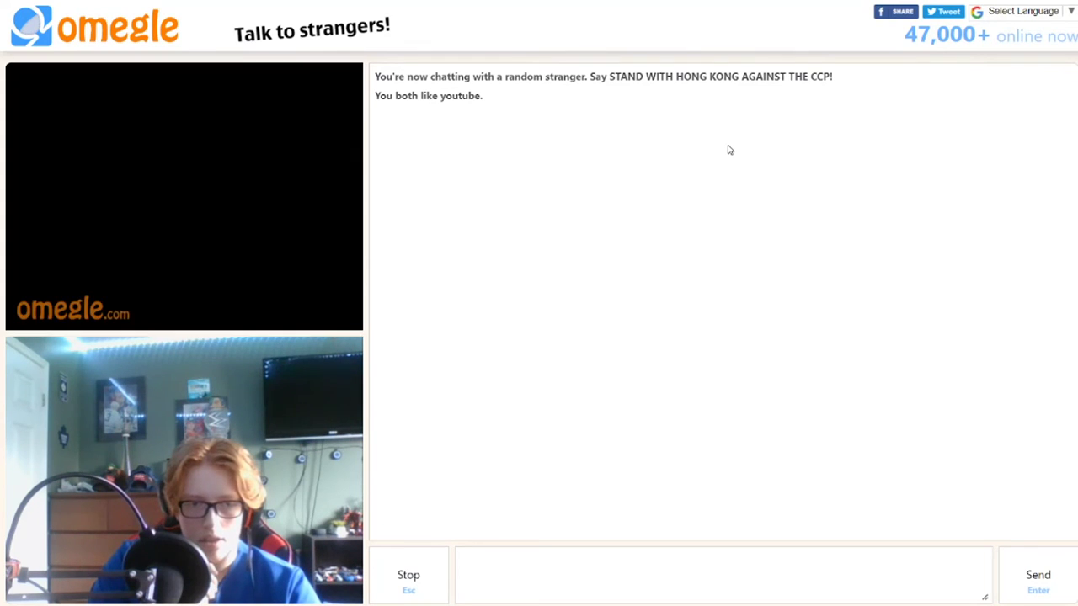
Step: Skip past the baseball and YouTube matches to reach a hockey-interest stranger
{"action": "key", "text": "Escape"}
{"action": "key", "text": "Escape"}
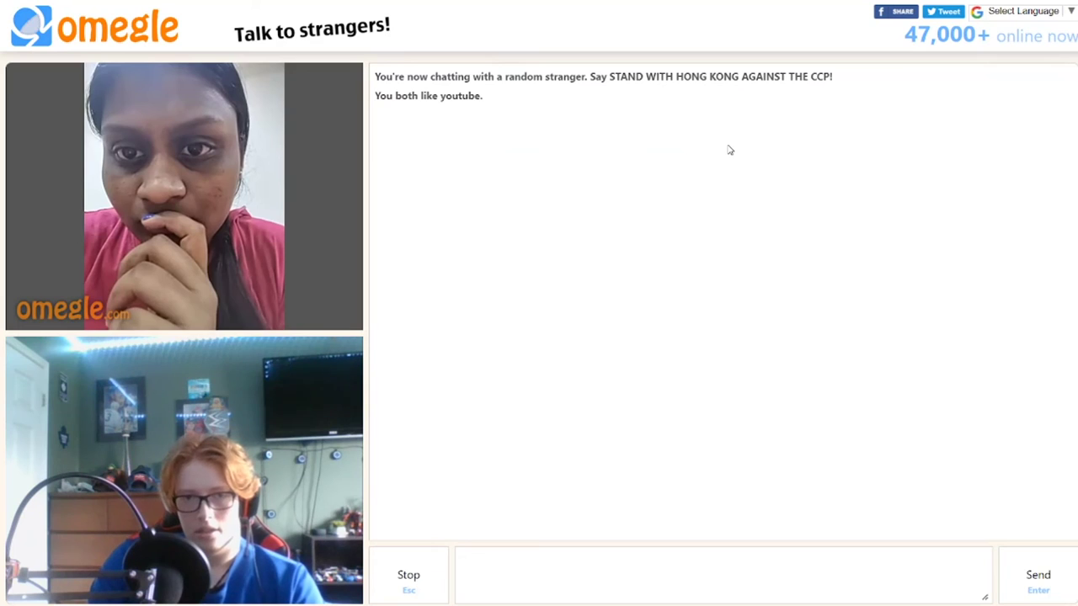
{"action": "key", "text": "Escape"}
{"action": "key", "text": "Escape"}
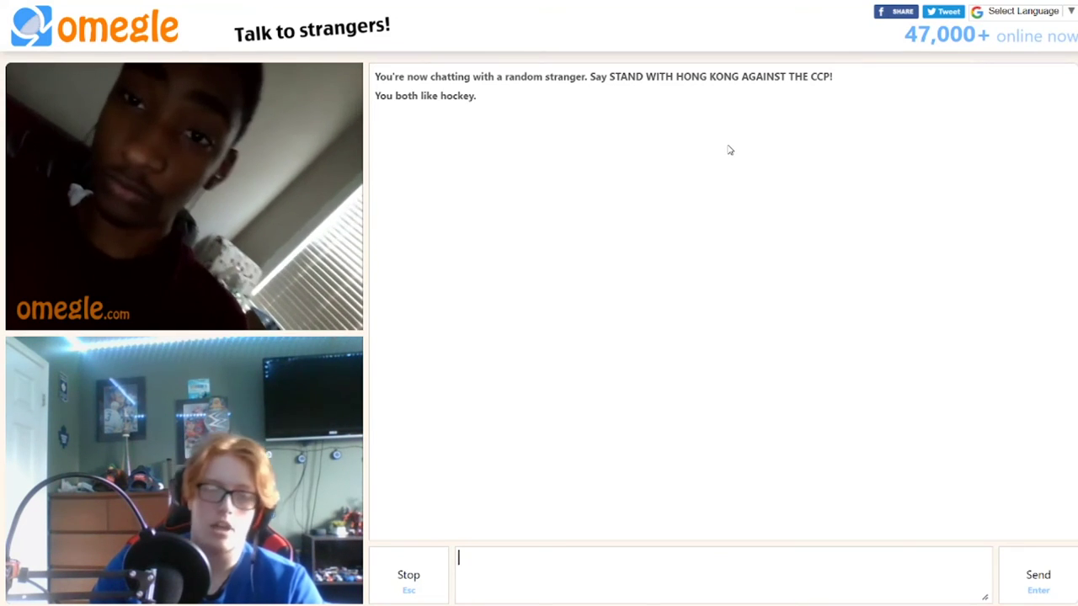
Step: Leave the hockey chat and skip several more strangers until a baseball-interest match connects
{"action": "key", "text": "Escape"}
{"action": "key", "text": "Escape"}
{"action": "key", "text": "Escape"}
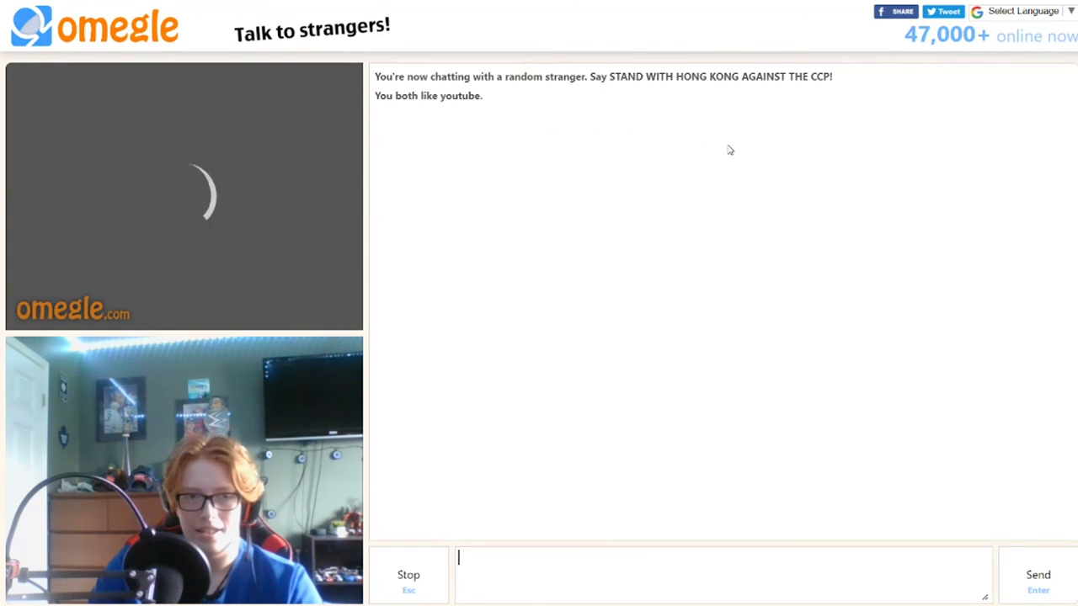
{"action": "key", "text": "Escape"}
{"action": "key", "text": "Escape"}
{"action": "key", "text": "Escape"}
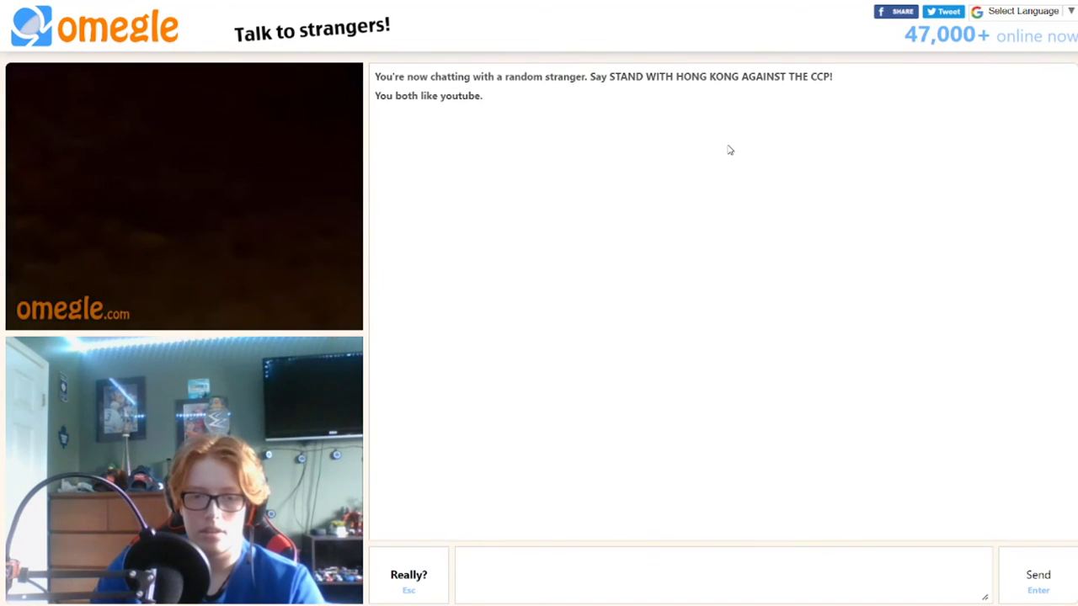
{"action": "key", "text": "Escape"}
{"action": "key", "text": "Escape"}
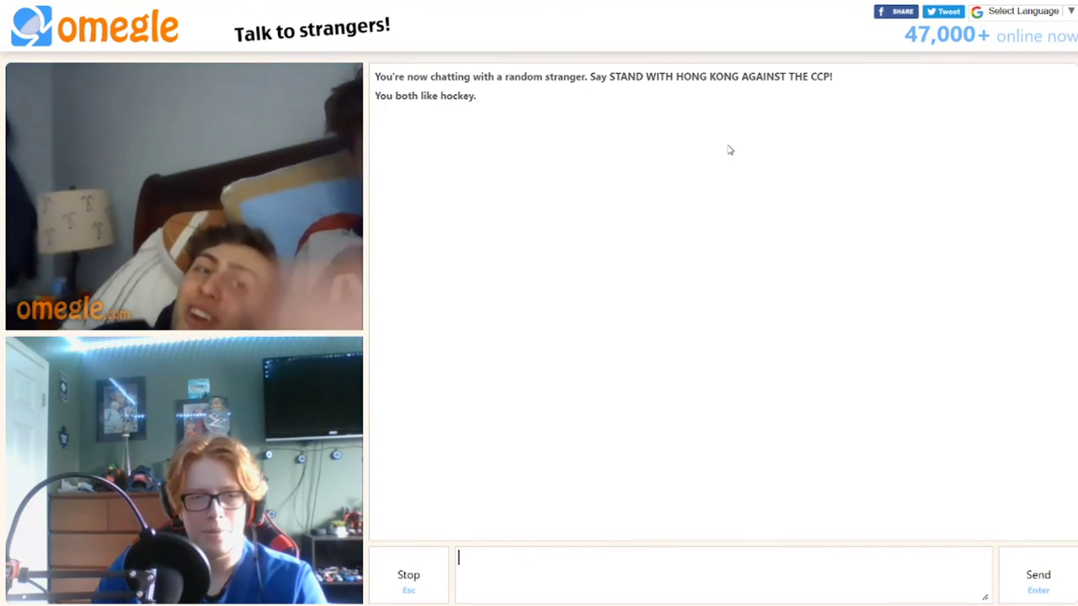
{"action": "key", "text": "Escape"}
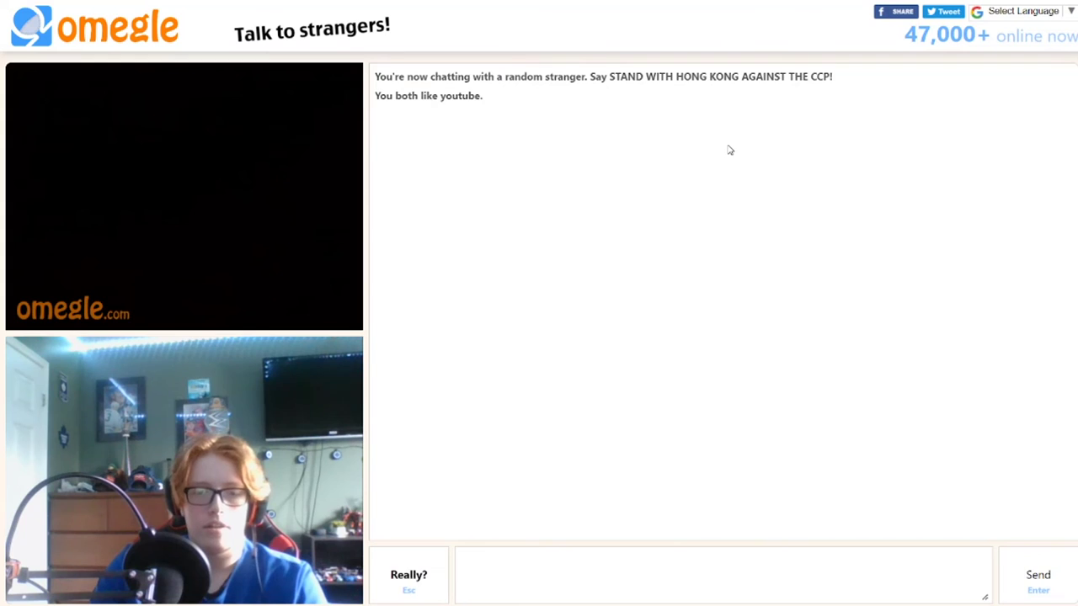
{"action": "key", "text": "Escape"}
{"action": "key", "text": "Escape"}
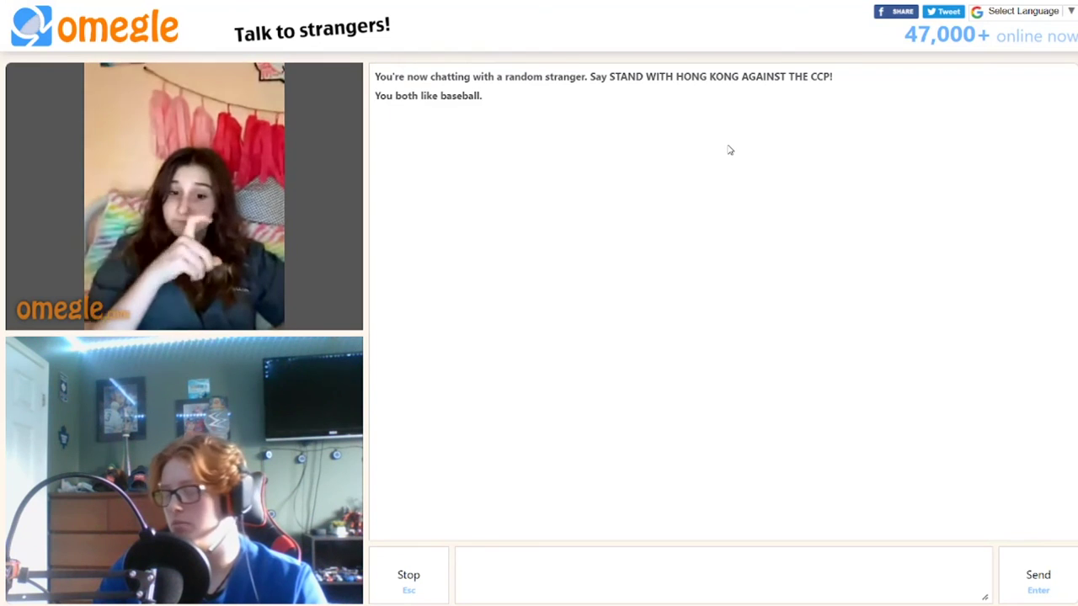
Step: End the baseball chat and skip onward until a YouTube-interest stranger's video starts loading
{"action": "key", "text": "Escape"}
{"action": "key", "text": "Escape"}
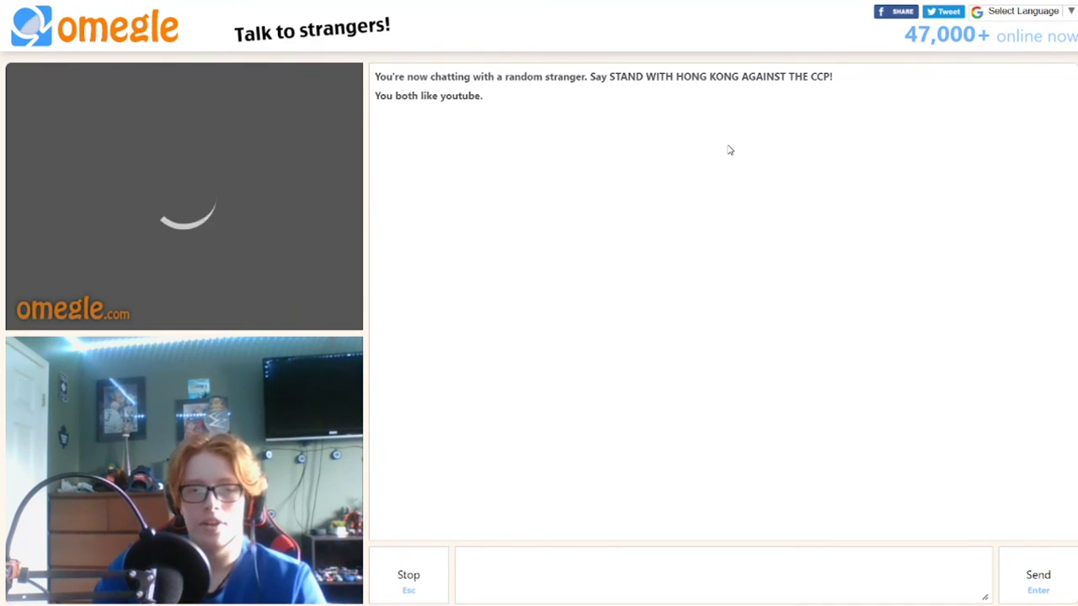
{"action": "key", "text": "Escape"}
{"action": "key", "text": "Escape"}
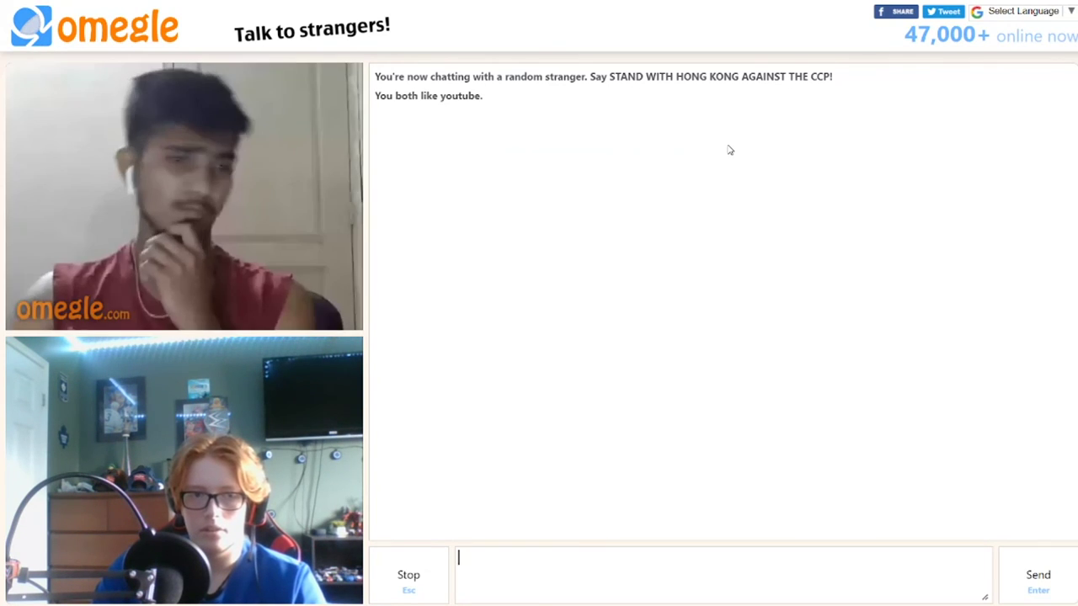
{"action": "key", "text": "Escape"}
{"action": "key", "text": "Escape"}
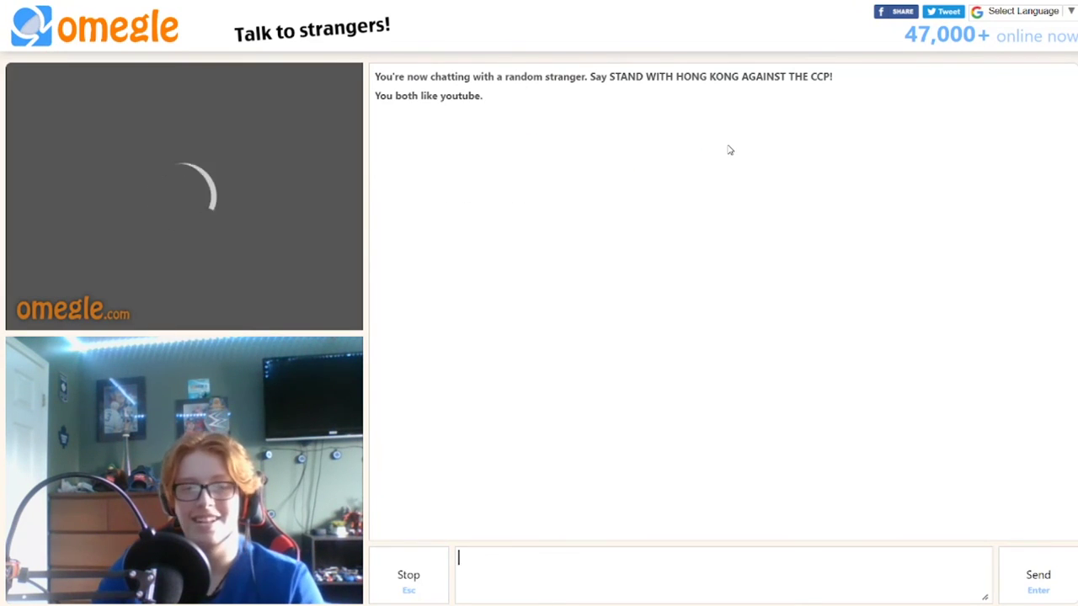
Step: Skip the YouTube stranger and connect with a Twitch-interest stranger
{"action": "key", "text": "Escape"}
{"action": "key", "text": "Escape"}
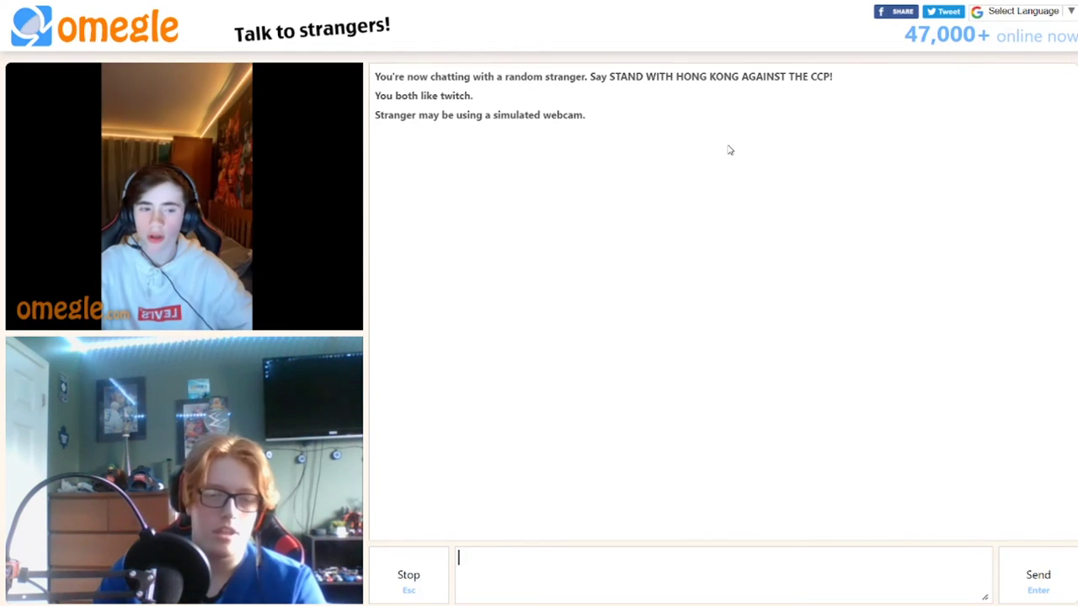
Step: End the Twitch-interest chat and look for another stranger
{"action": "key", "text": "Escape"}
{"action": "key", "text": "Escape"}
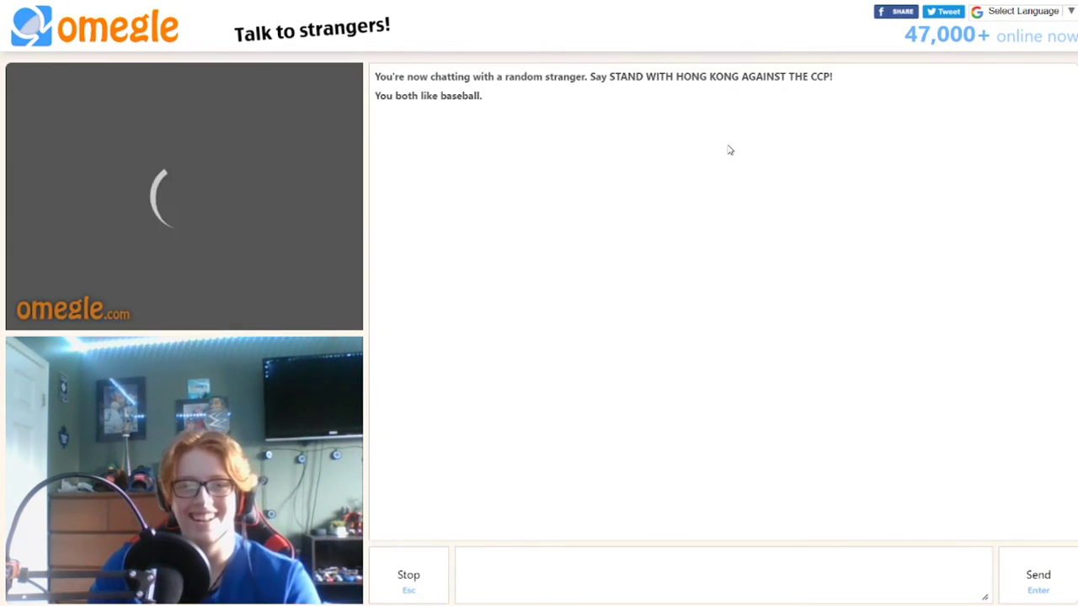